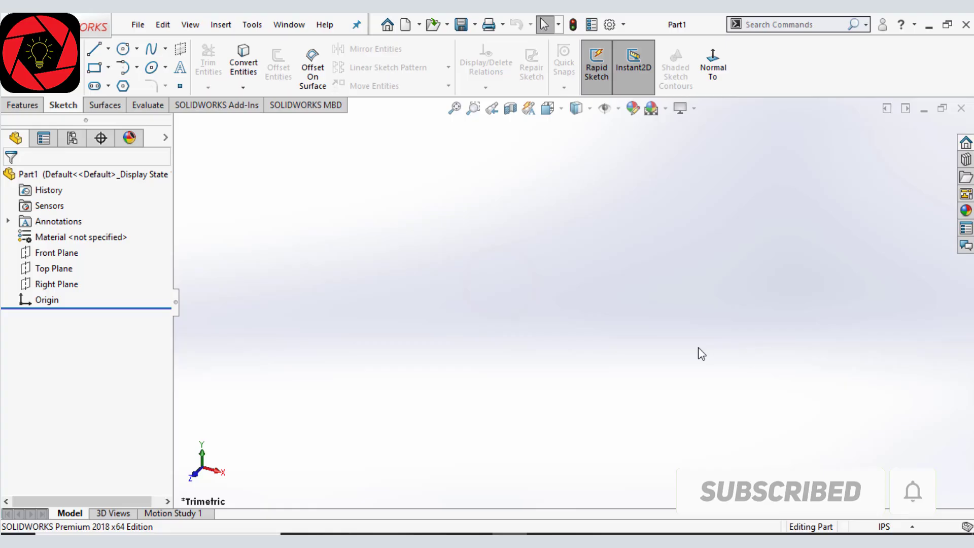
# In General options, turn off Explorer thumbnails and Welcome-dialog news, enable the Freeze bar, and keep rebuild errors at Prompt.
pyautogui.click(609, 26)
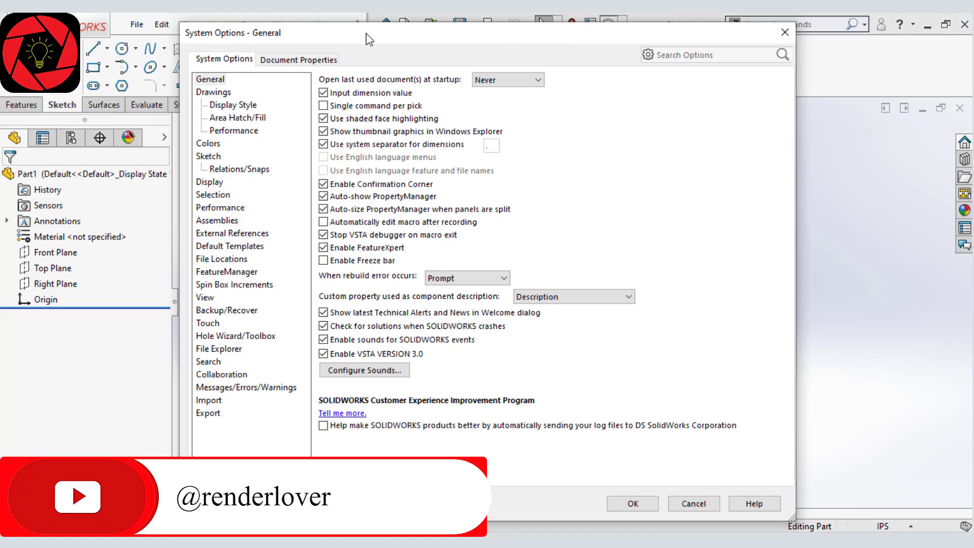
pyautogui.click(223, 80)
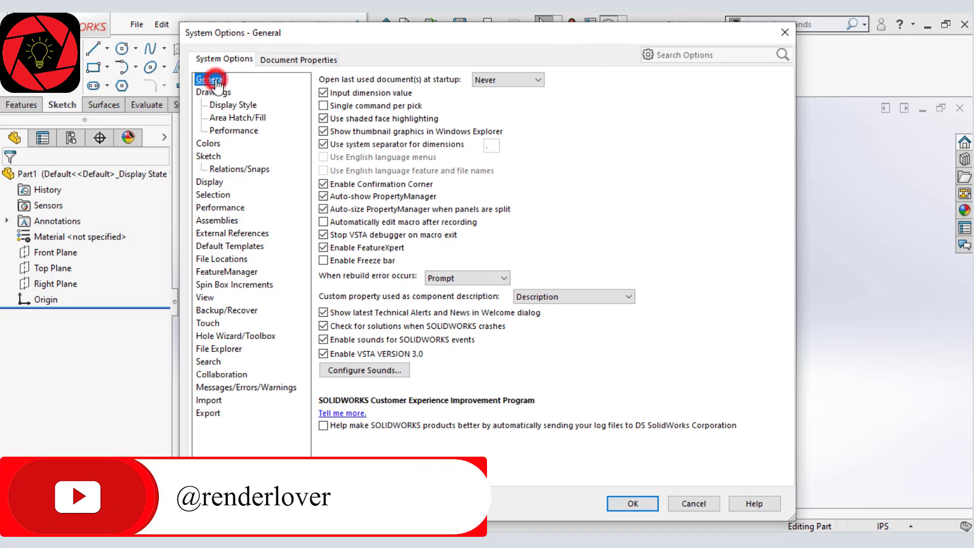
pyautogui.click(323, 132)
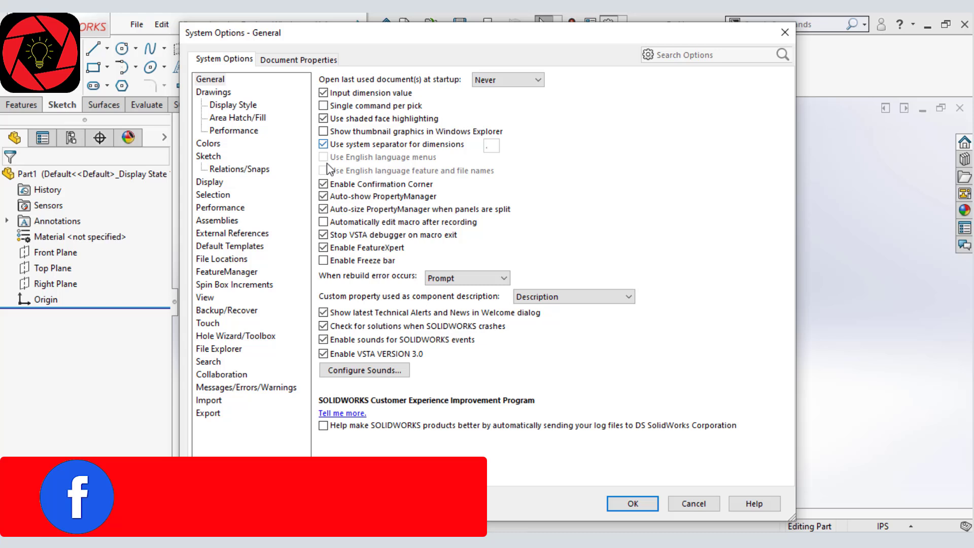
pyautogui.click(323, 260)
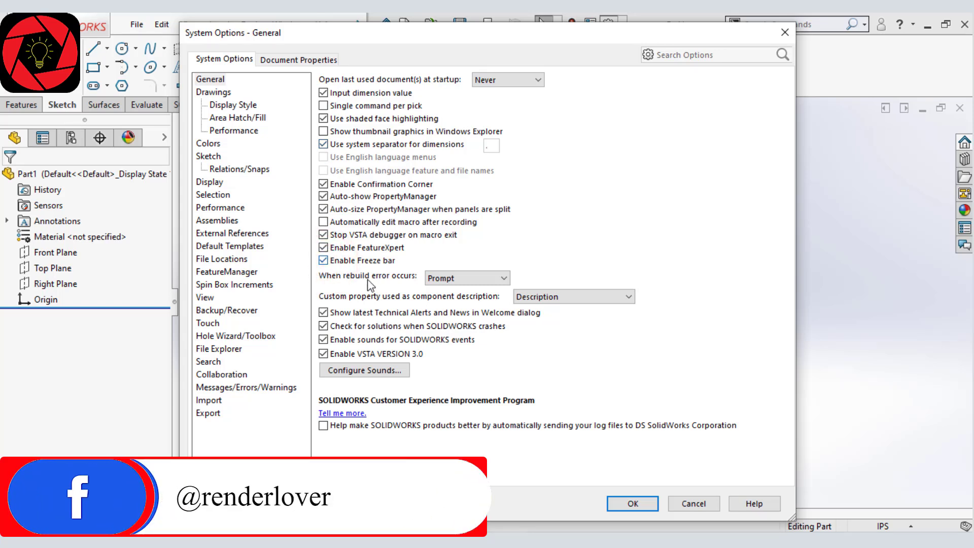
pyautogui.click(436, 278)
pyautogui.click(460, 314)
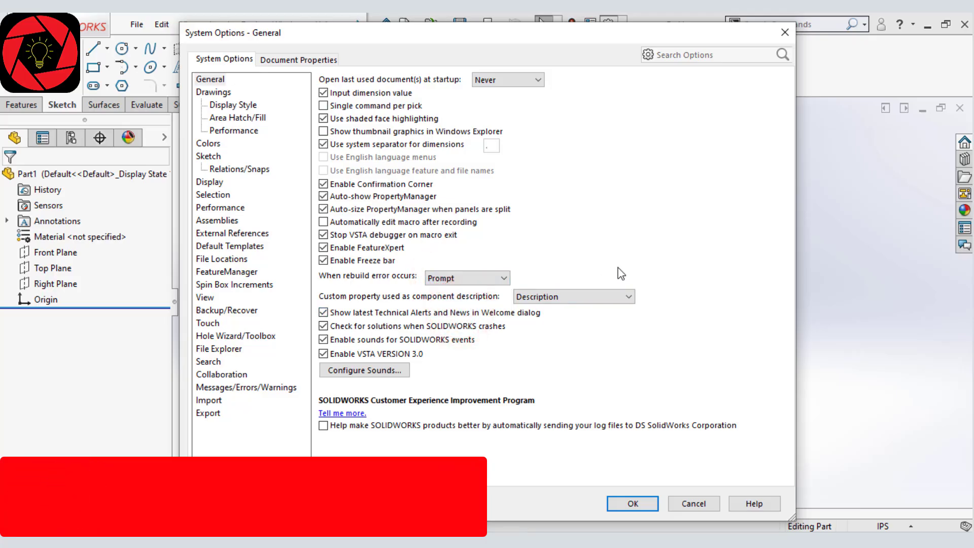
pyautogui.click(324, 312)
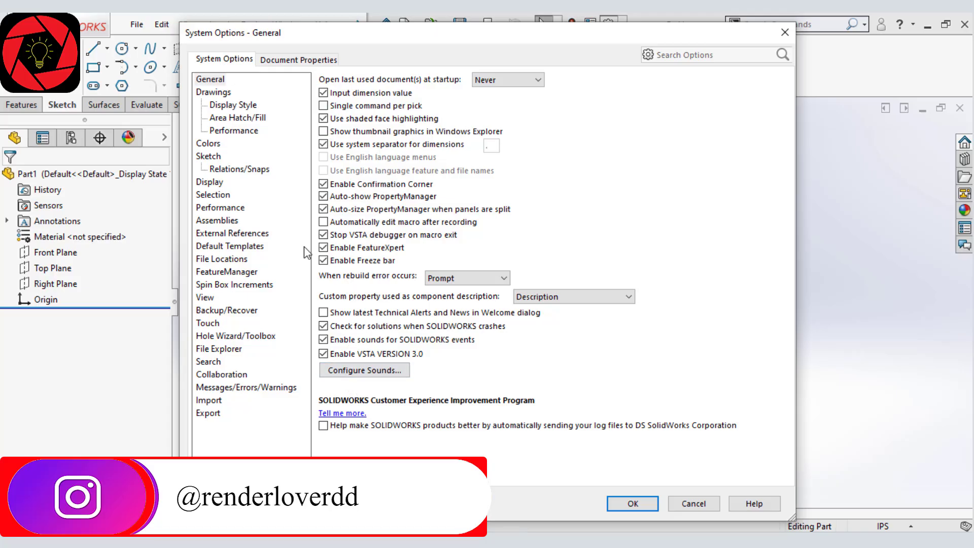
# Set drawing edge quality to Draft for both wireframe/hidden and shaded views.
pyautogui.click(219, 91)
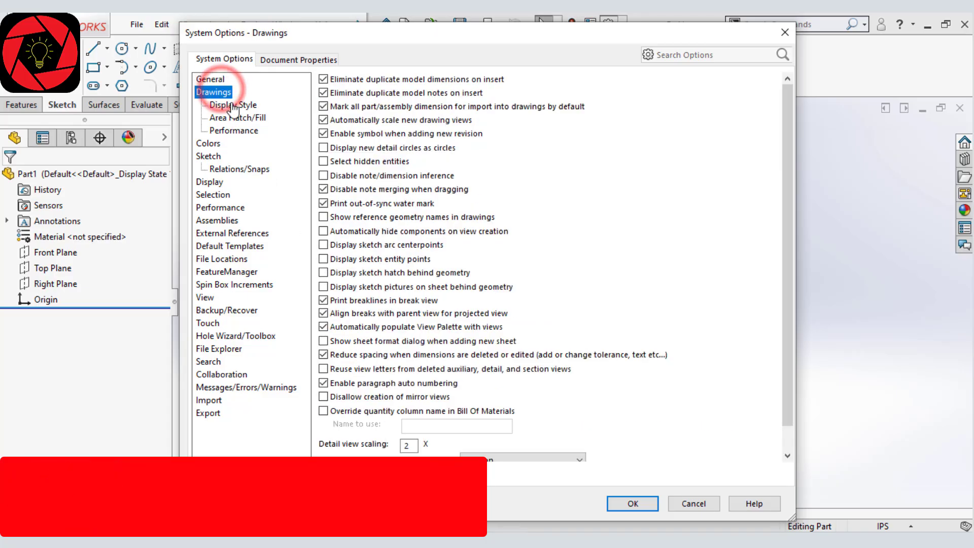
pyautogui.click(232, 105)
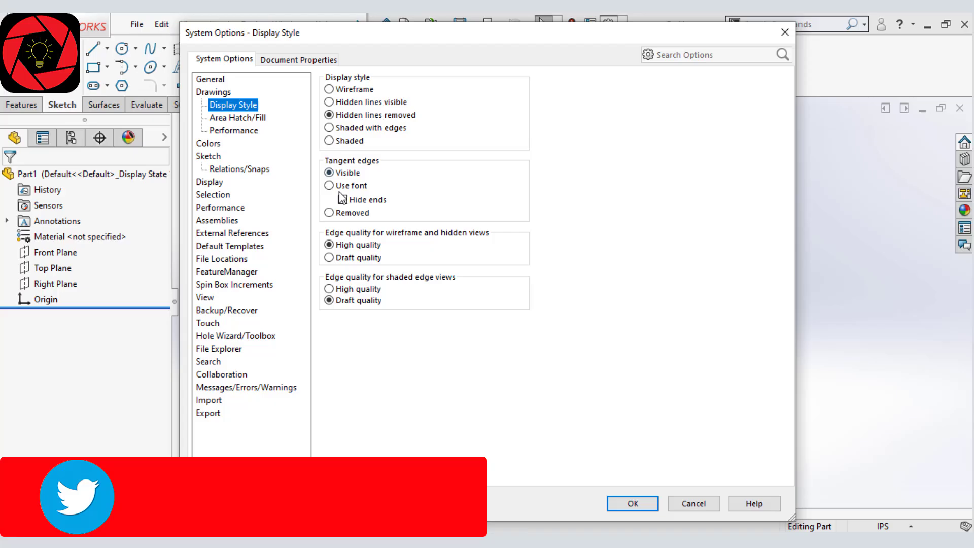
pyautogui.click(365, 259)
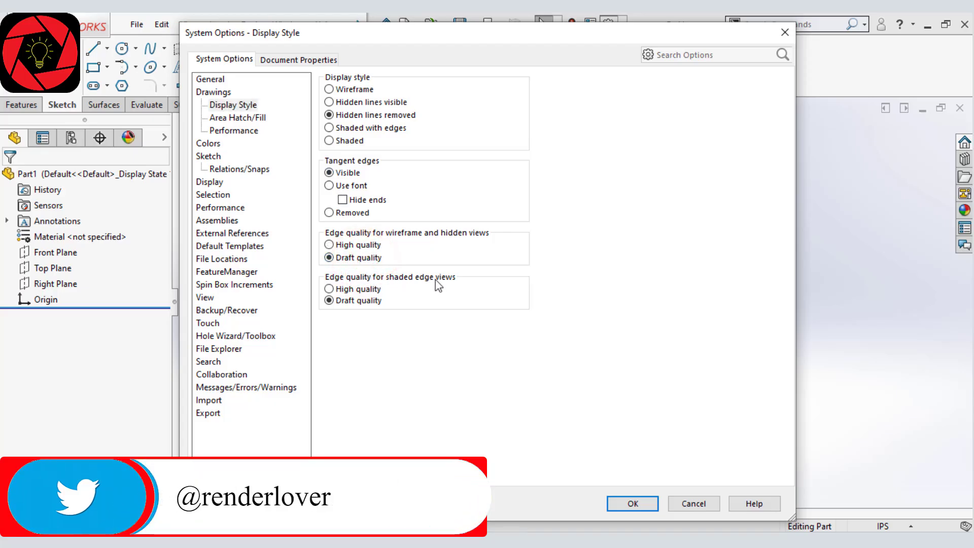
pyautogui.click(329, 301)
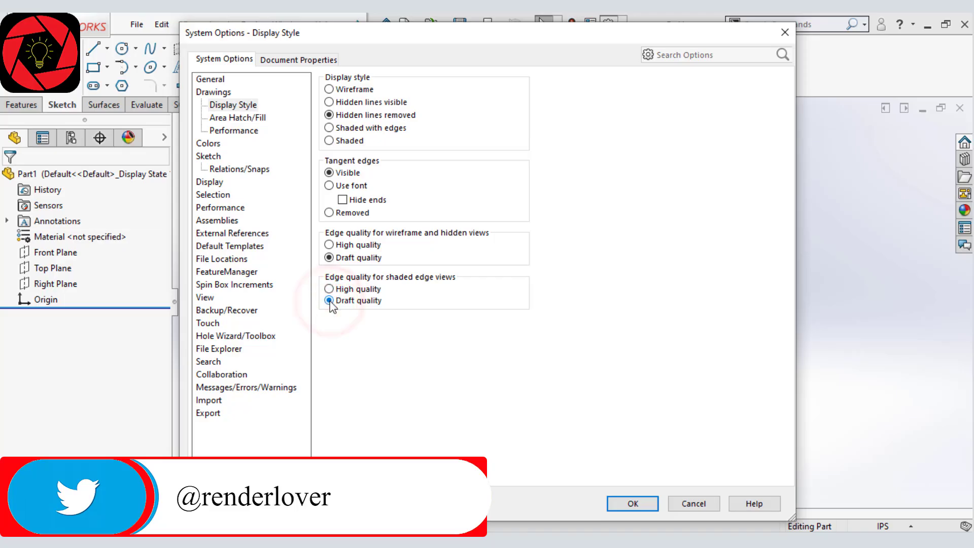
# Turn off showing contents while dragging drawing views and auto-update when opening drawings.
pyautogui.click(239, 131)
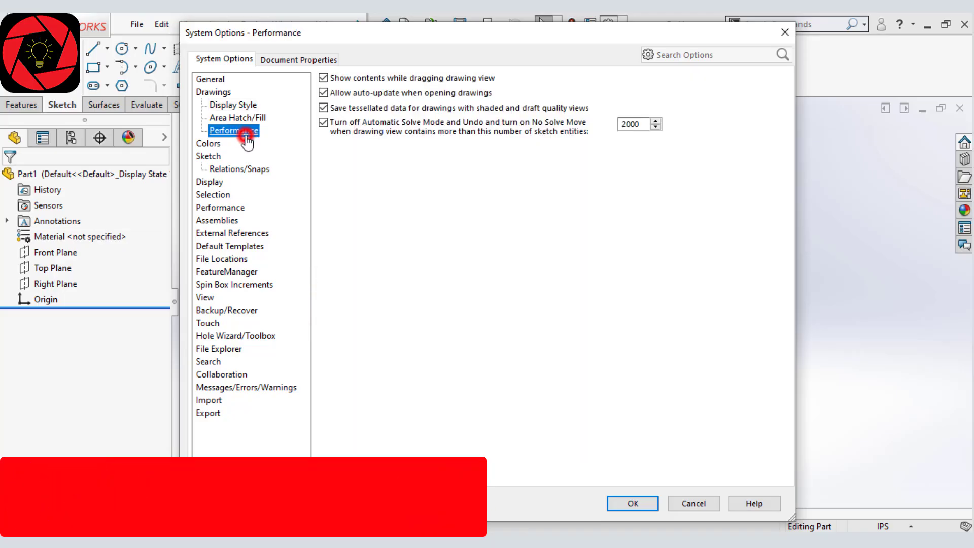
pyautogui.click(323, 79)
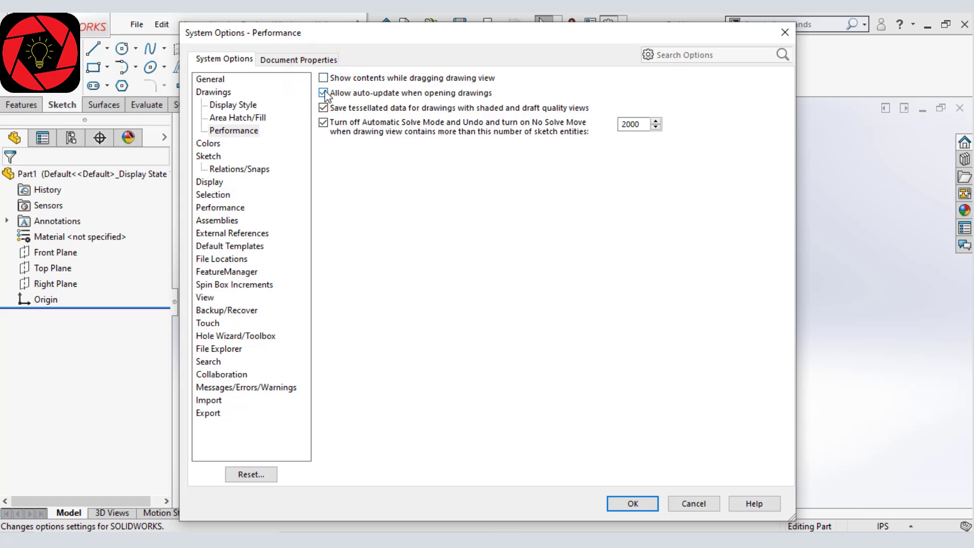
pyautogui.click(324, 93)
# In Colors, try a Plain background, then revert to Use document scene background.
pyautogui.click(216, 143)
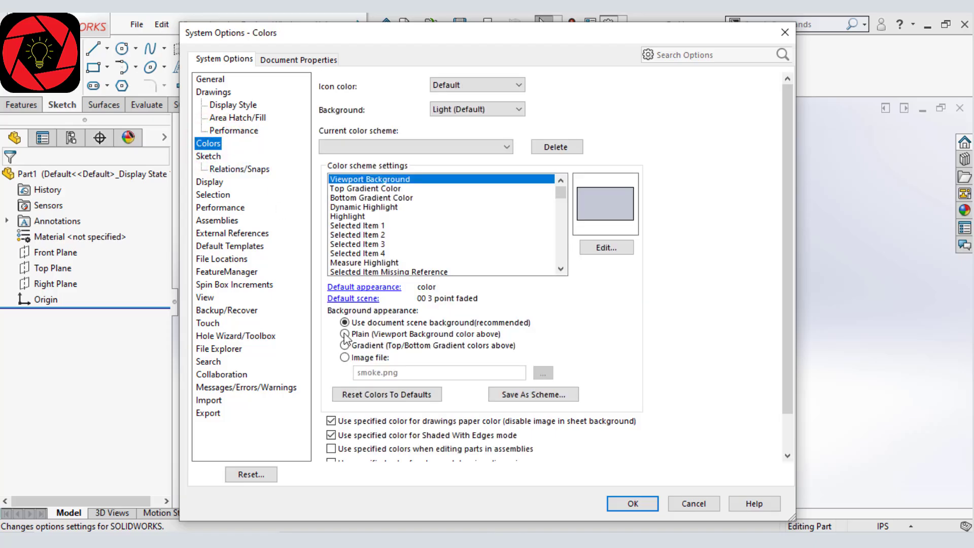
pyautogui.click(345, 334)
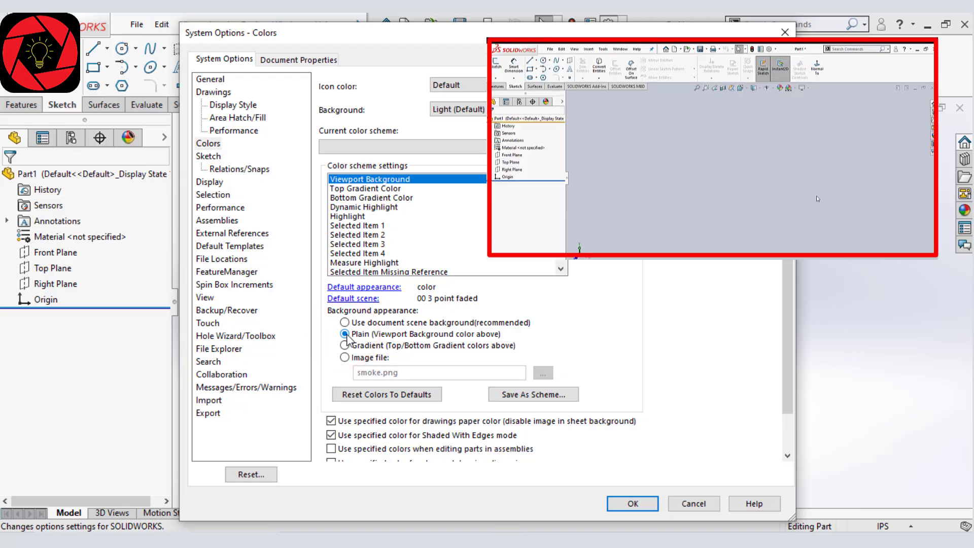
pyautogui.scroll(-1, 348, 337)
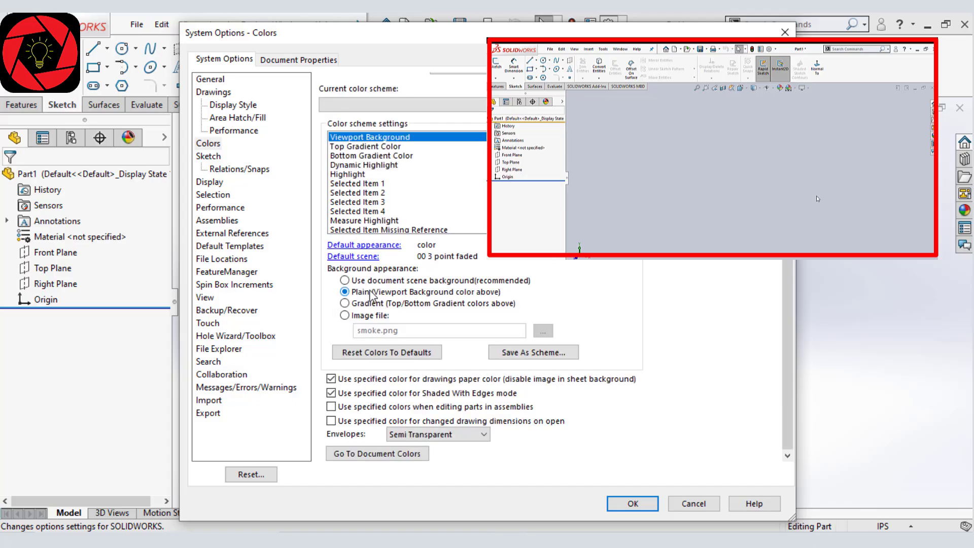
pyautogui.click(371, 282)
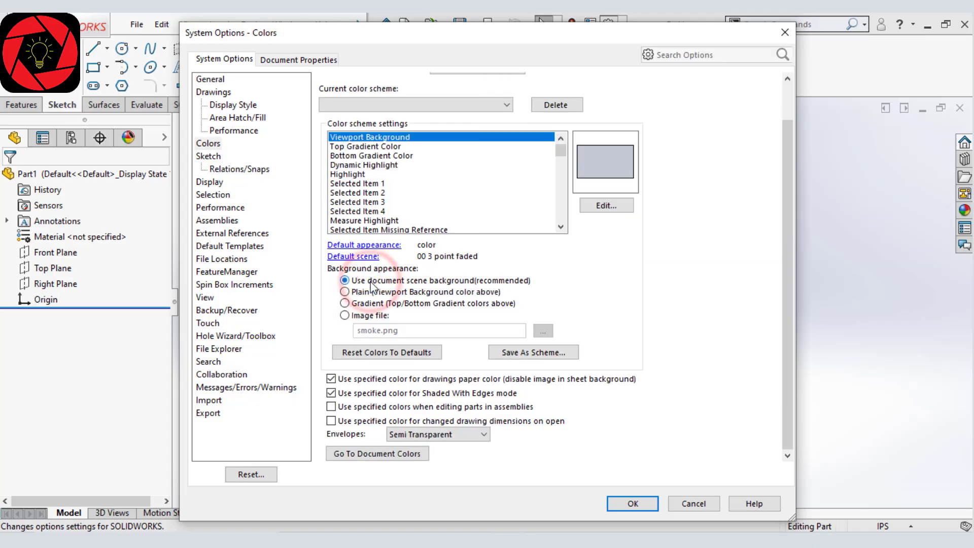
pyautogui.click(217, 184)
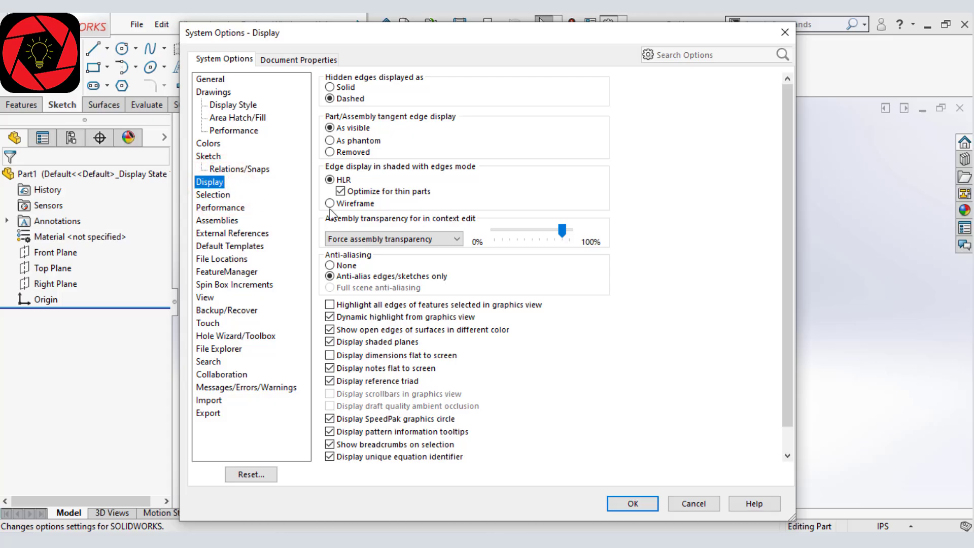
# Set in-context assembly transparency to Maintain and anti-aliasing to None.
pyautogui.click(459, 239)
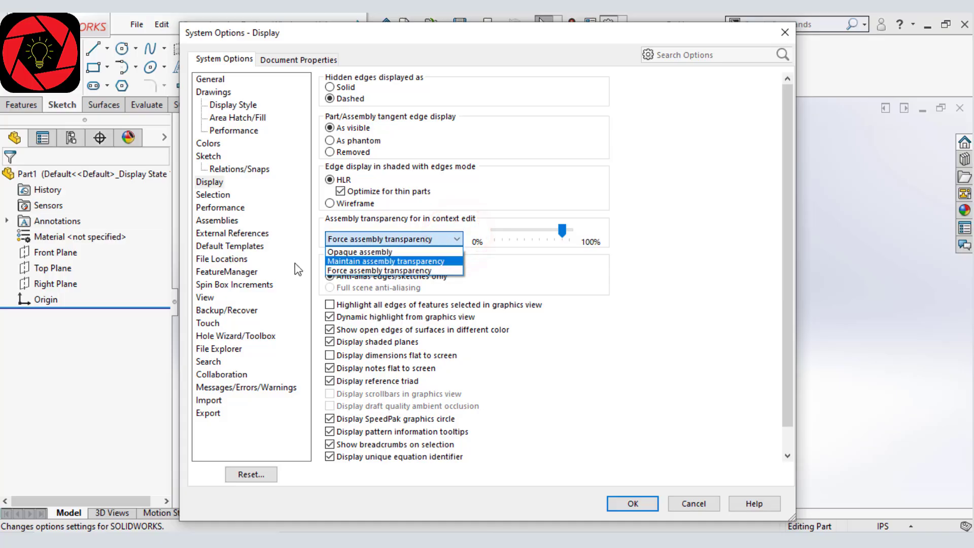
pyautogui.click(420, 262)
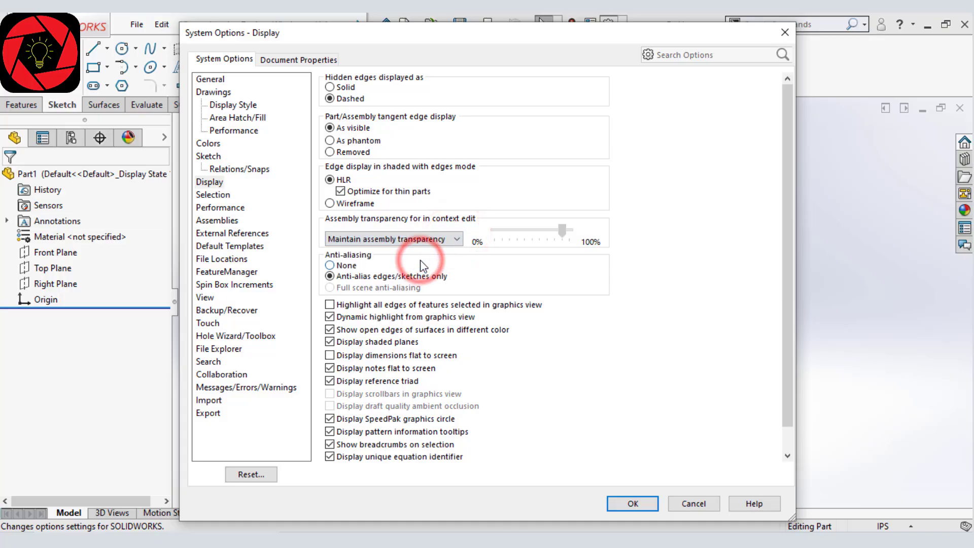
pyautogui.click(331, 265)
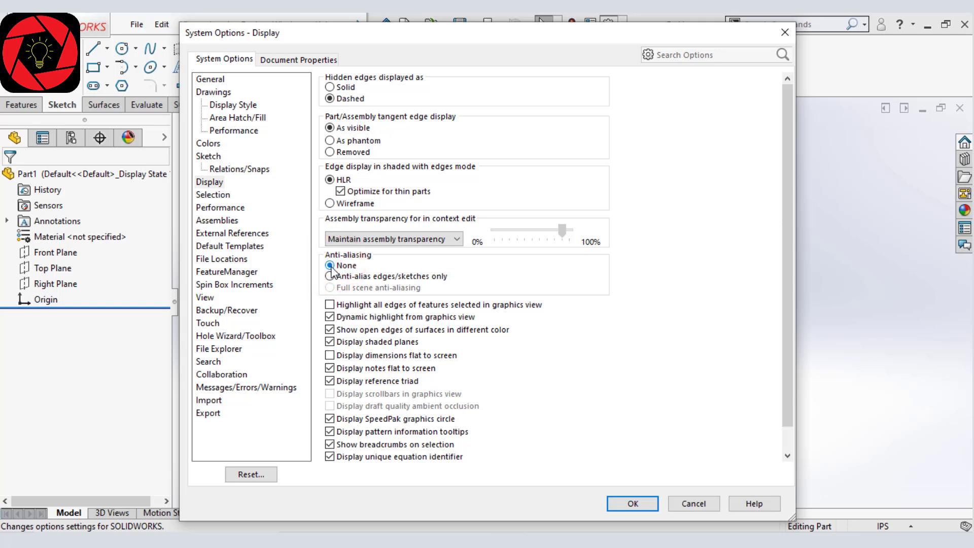
pyautogui.scroll(-1, 321, 243)
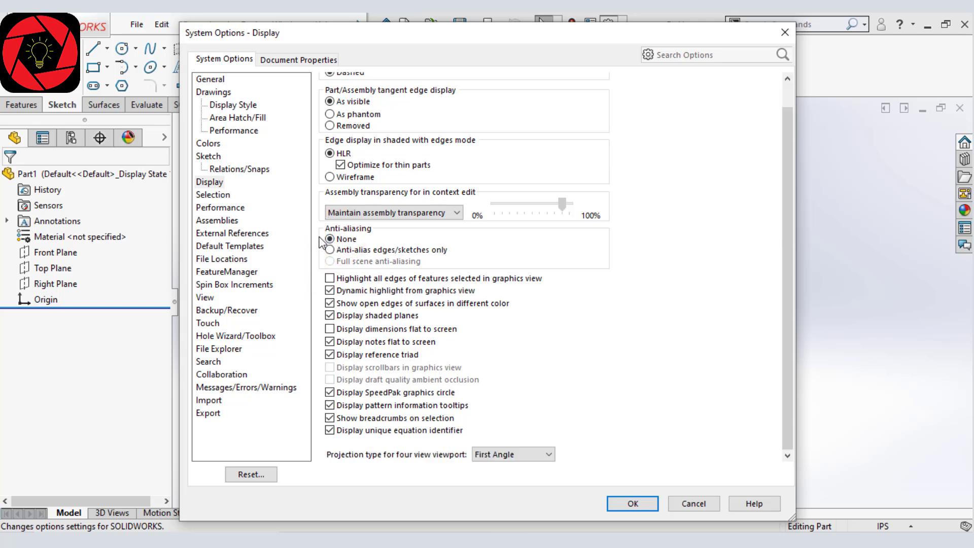
# Turn off high-quality transparency and level of detail, and load assembly components lightweight automatically.
pyautogui.click(235, 209)
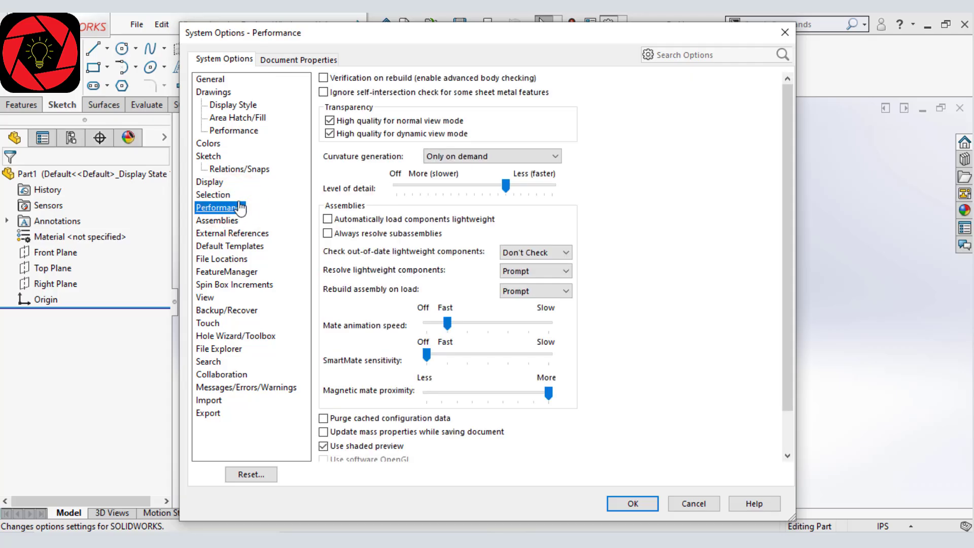
pyautogui.click(330, 121)
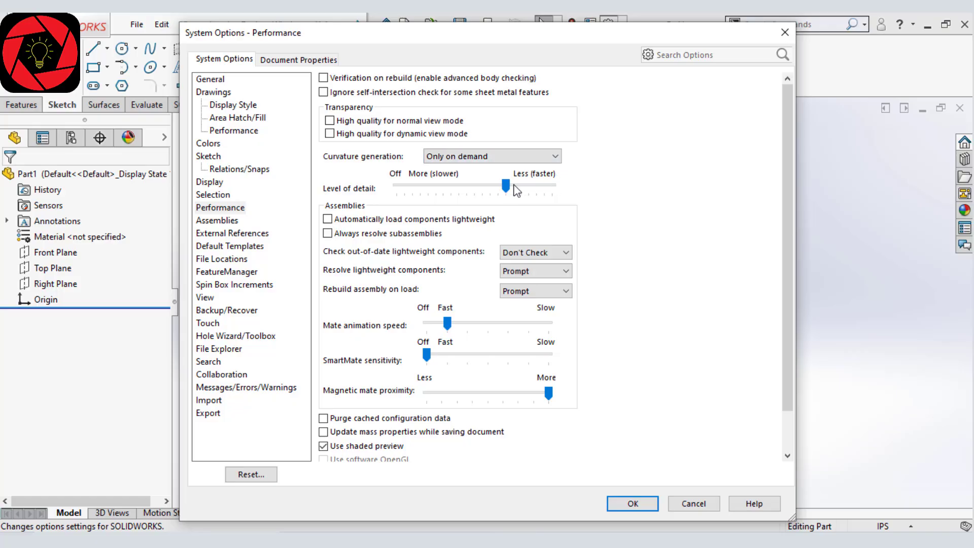
pyautogui.moveTo(505, 186); pyautogui.dragTo(377, 186)
pyautogui.click(327, 221)
# Set out-of-date lightweight component checks to Indicate and mate animation speed to Off.
pyautogui.click(513, 252)
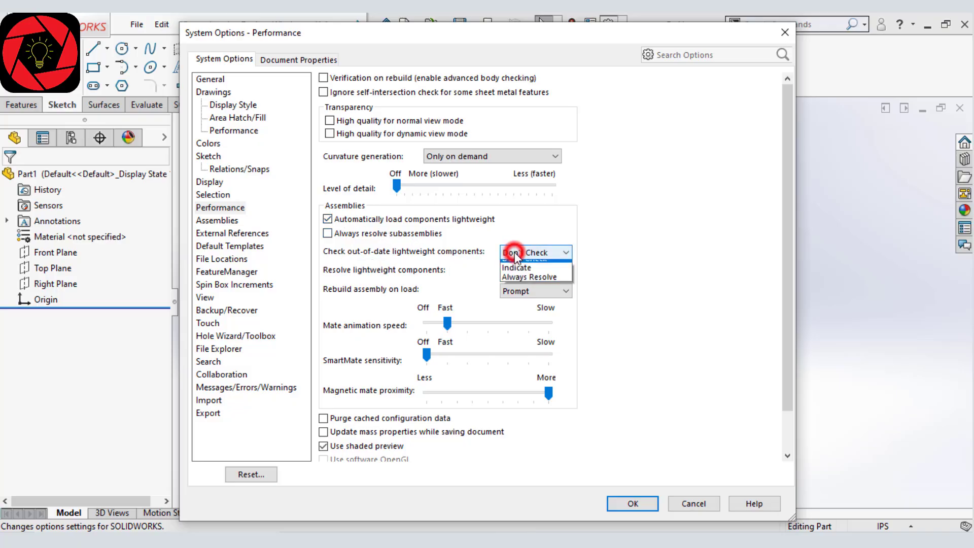
pyautogui.click(517, 274)
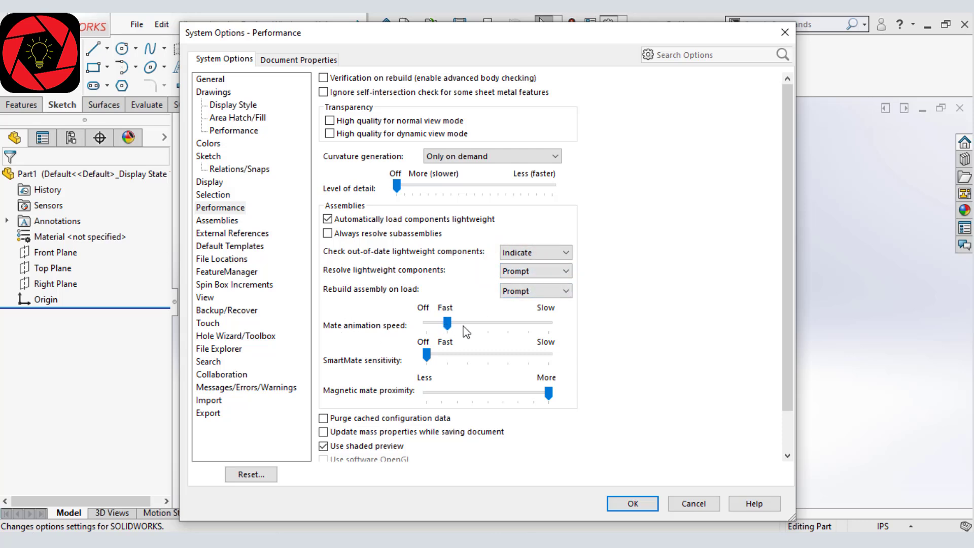
pyautogui.moveTo(448, 325); pyautogui.dragTo(426, 325)
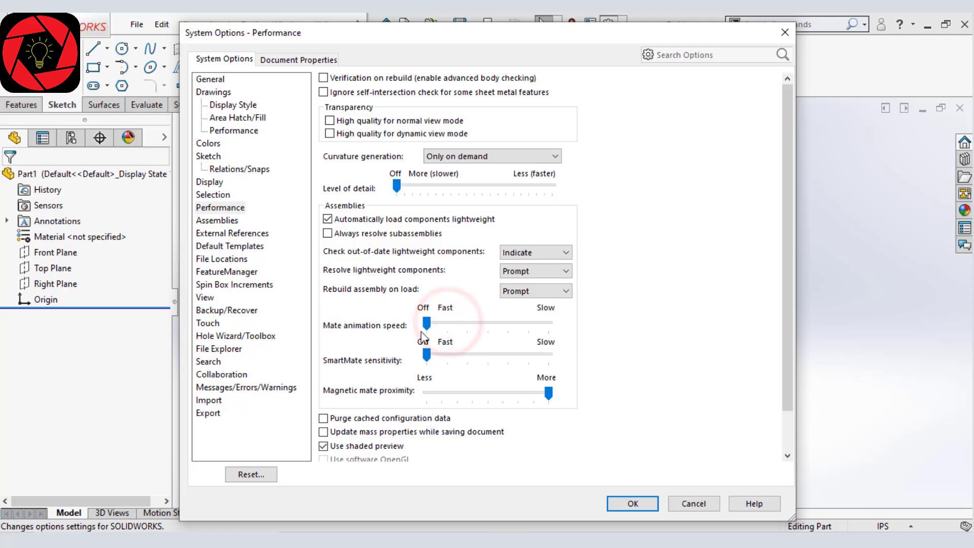
pyautogui.scroll(-2, 415, 374)
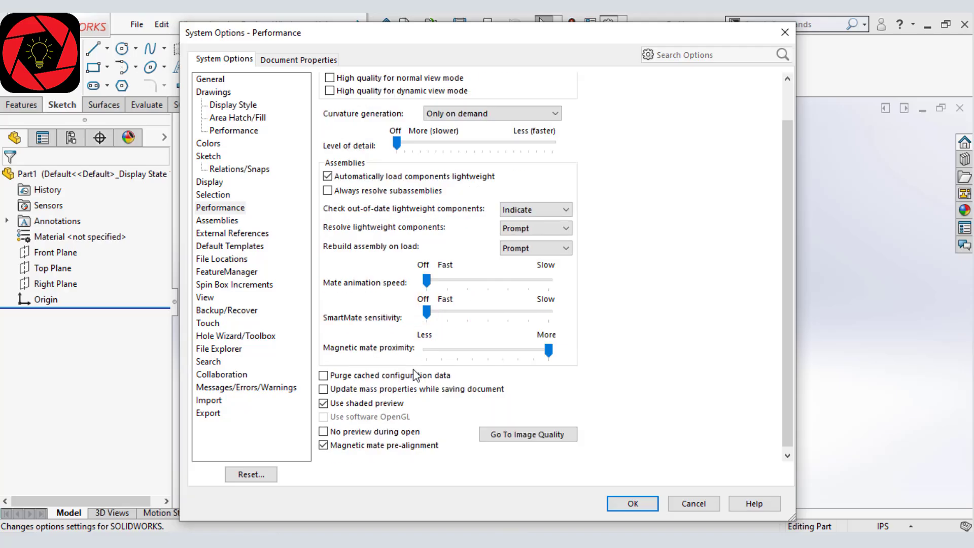
pyautogui.scroll(-1, 406, 374)
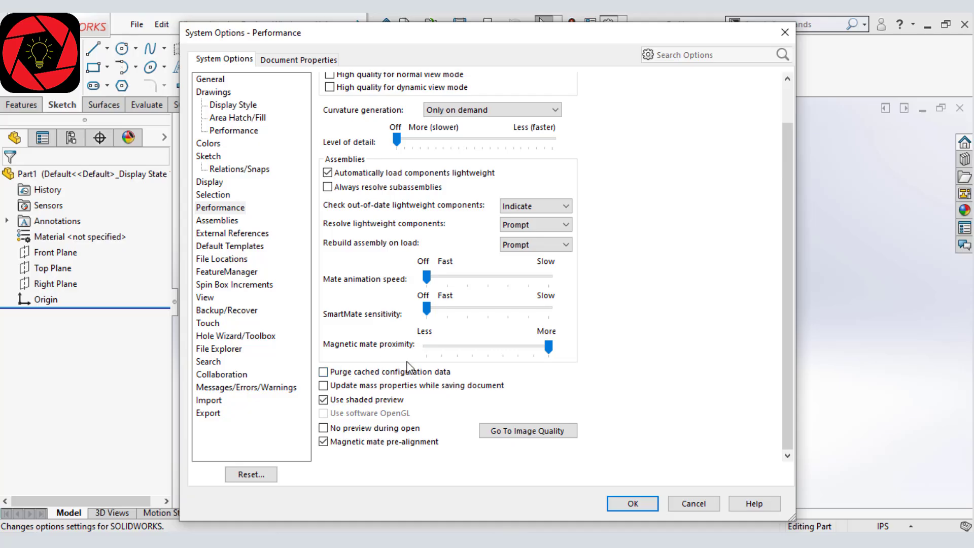
# Lower the shaded and wireframe Image Quality resolutions almost to Low, giving a 0.03075787in shaded deviation.
pyautogui.click(508, 435)
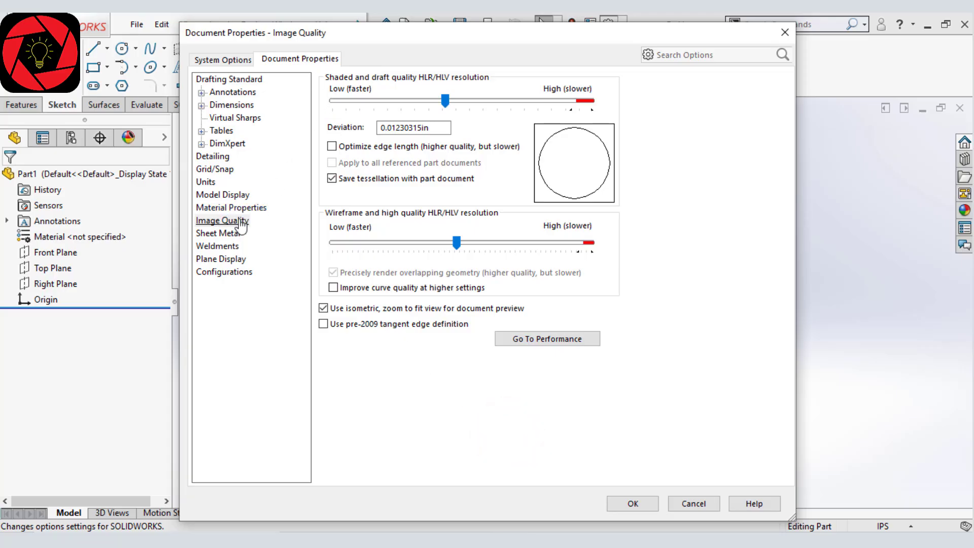
pyautogui.click(445, 100)
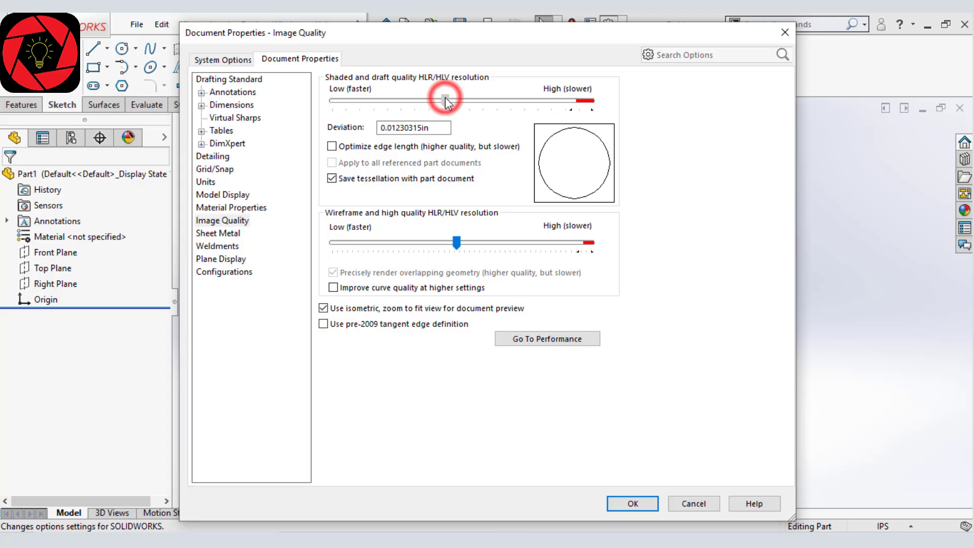
pyautogui.moveTo(400, 108); pyautogui.dragTo(312, 113)
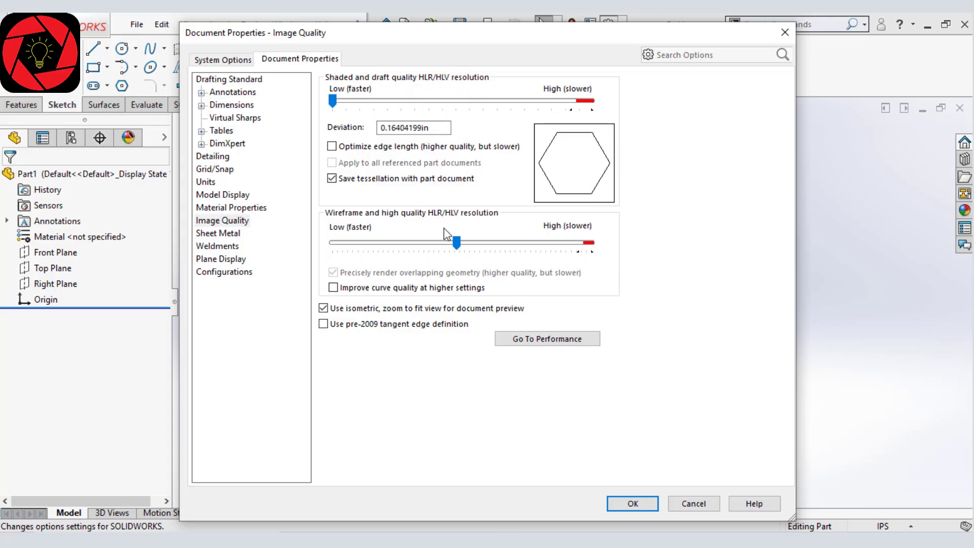
pyautogui.click(458, 240)
pyautogui.moveTo(397, 245); pyautogui.dragTo(345, 243)
pyautogui.moveTo(333, 101)
pyautogui.mouseDown()
pyautogui.moveTo(379, 103)
pyautogui.moveTo(355, 105)
pyautogui.moveTo(372, 107)
pyautogui.mouseUp()
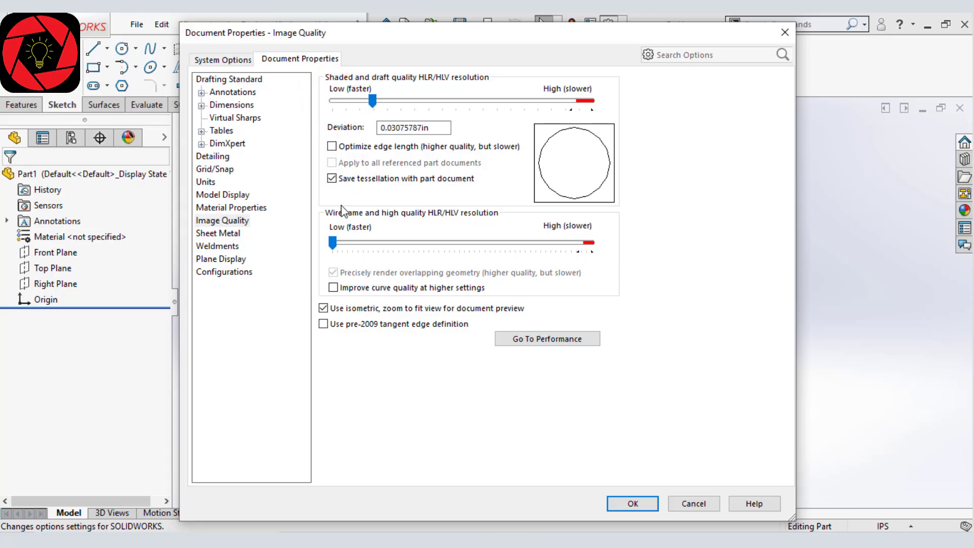
pyautogui.moveTo(335, 247); pyautogui.dragTo(376, 247)
pyautogui.moveTo(377, 242); pyautogui.dragTo(377, 242)
# Enable the mate-alignment prompt and external component saving, set Large Assembly Mode to 300, and skip auto-recover.
pyautogui.click(227, 60)
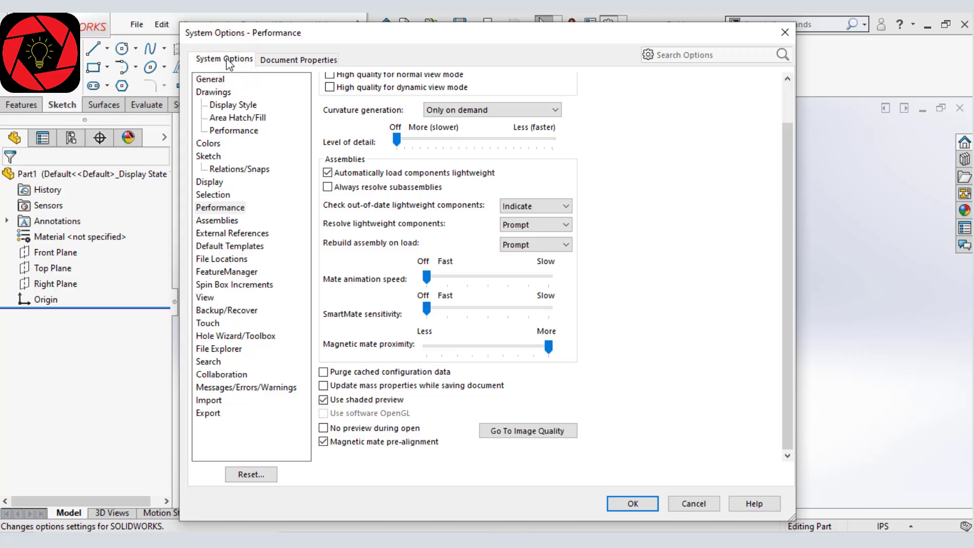
pyautogui.click(230, 221)
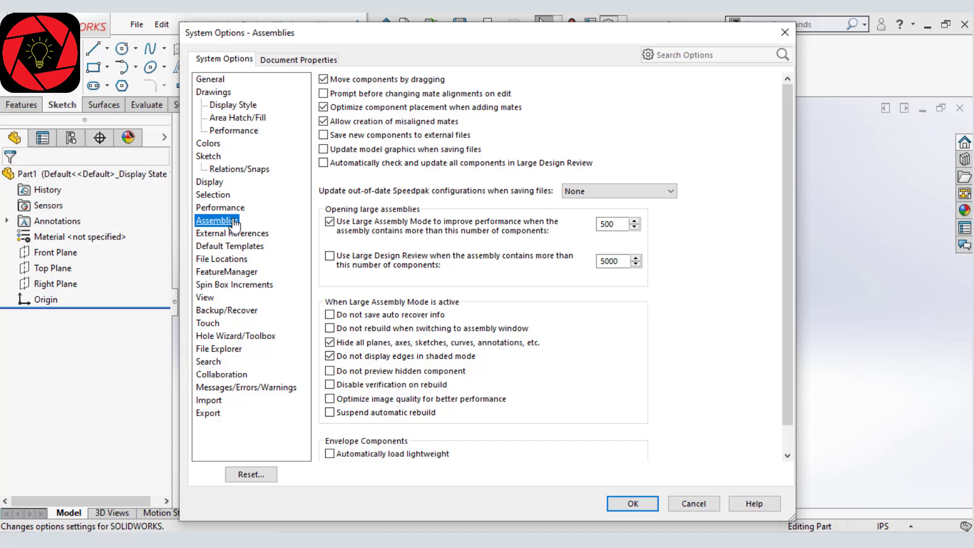
pyautogui.click(324, 94)
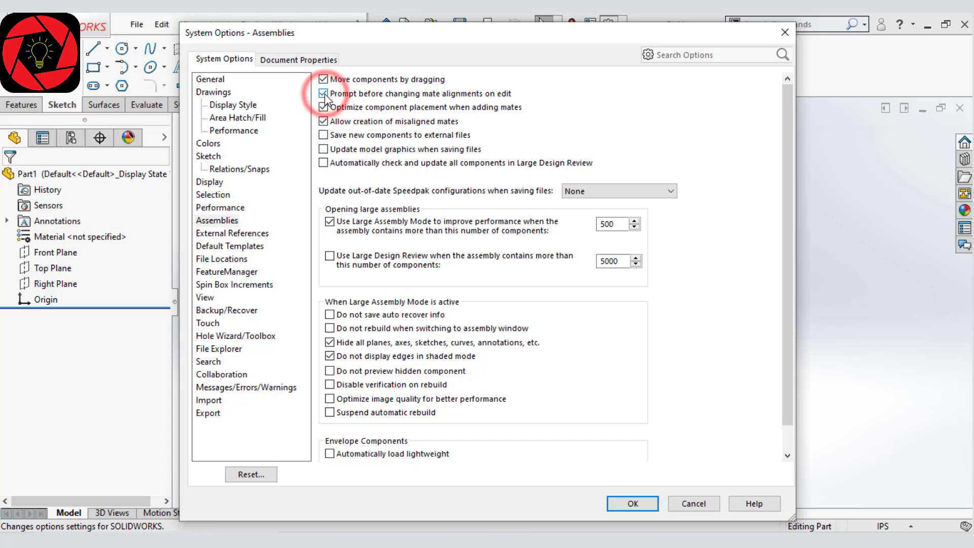
pyautogui.click(323, 135)
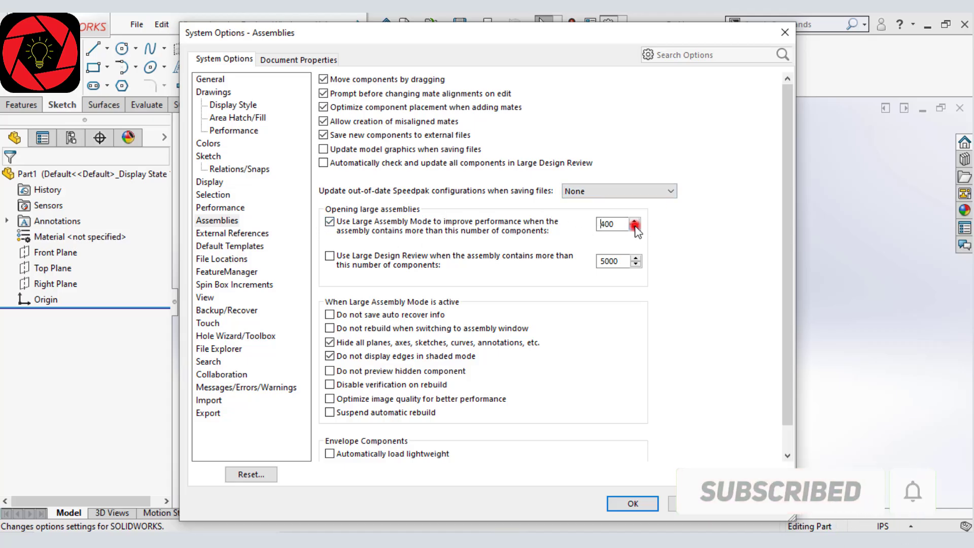
pyautogui.click(634, 227)
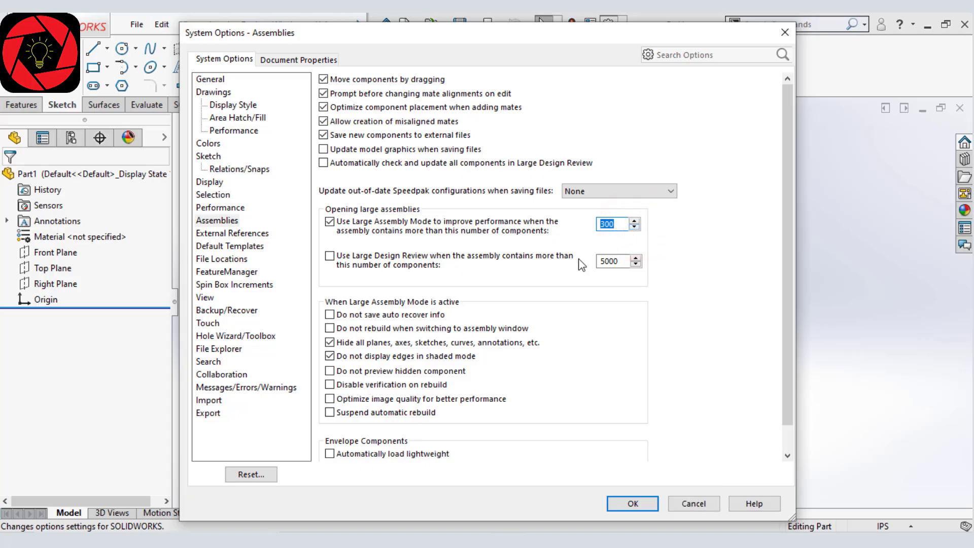
pyautogui.click(330, 316)
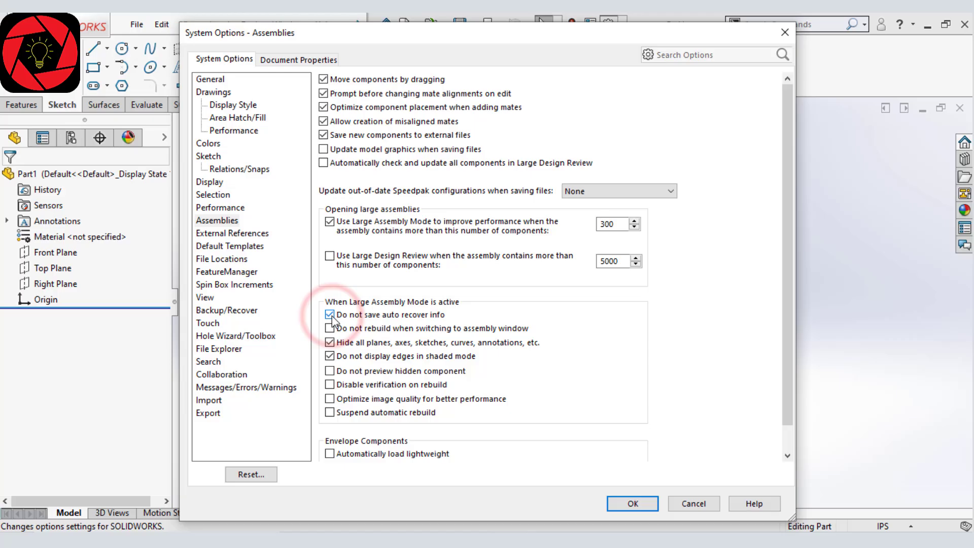
# Stop searching File Location for referenced documents and turn off the transparent flyout FeatureManager tree.
pyautogui.click(246, 234)
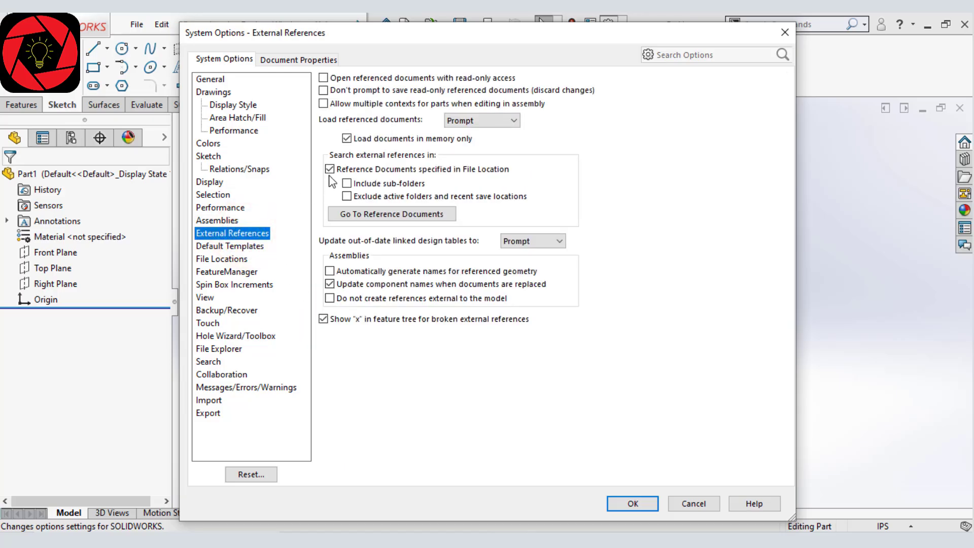
pyautogui.click(329, 169)
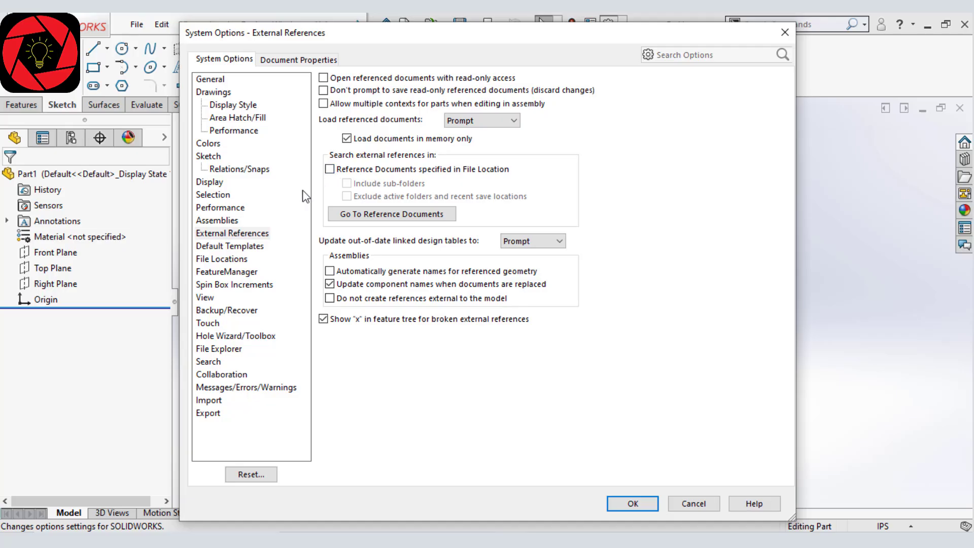
pyautogui.click(229, 272)
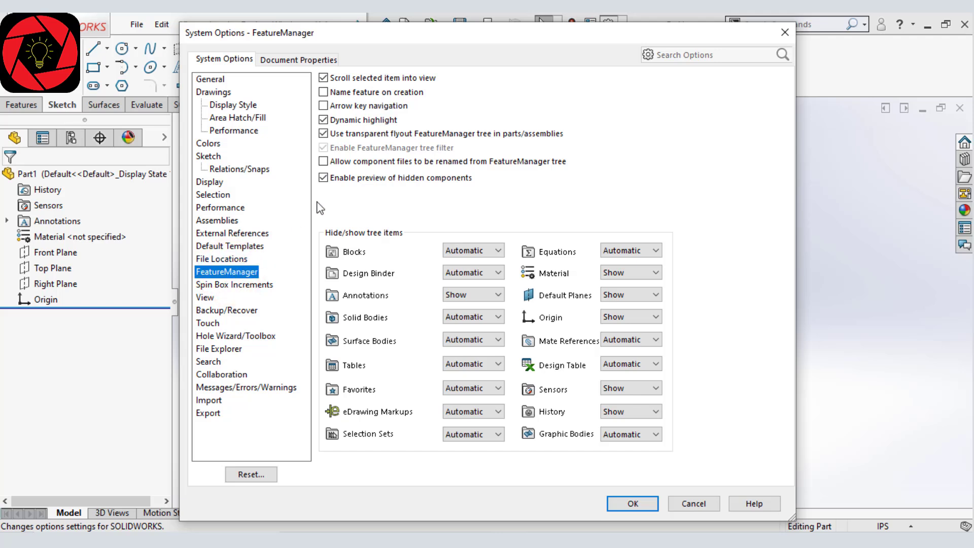
pyautogui.click(323, 134)
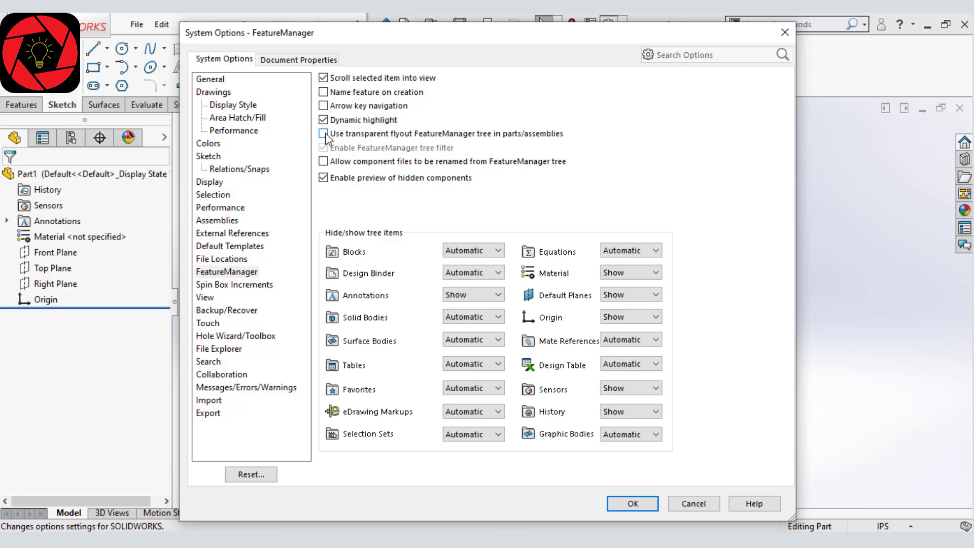
pyautogui.click(223, 297)
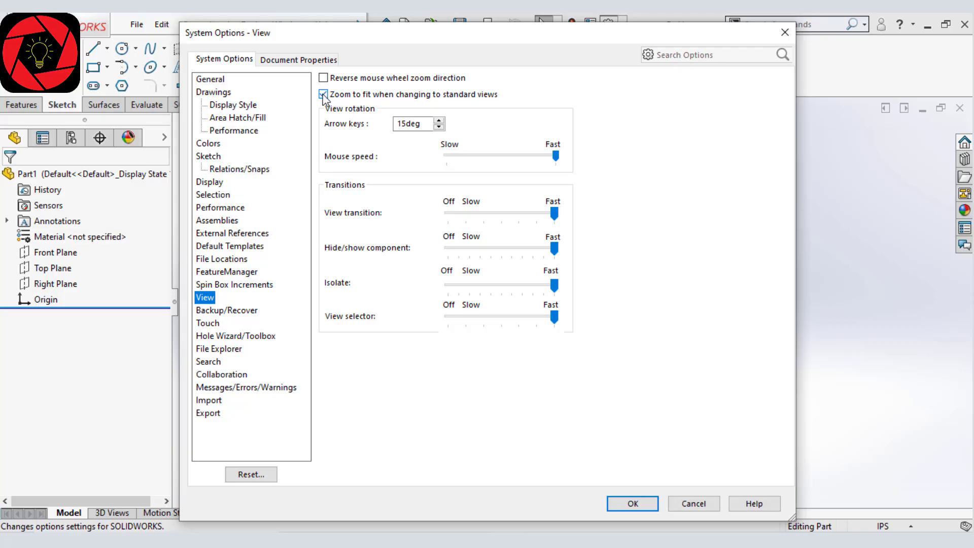
# Turn off zoom to fit on standard views and change arrow-key rotation from 15 to 5deg.
pyautogui.click(323, 95)
pyautogui.click(404, 124)
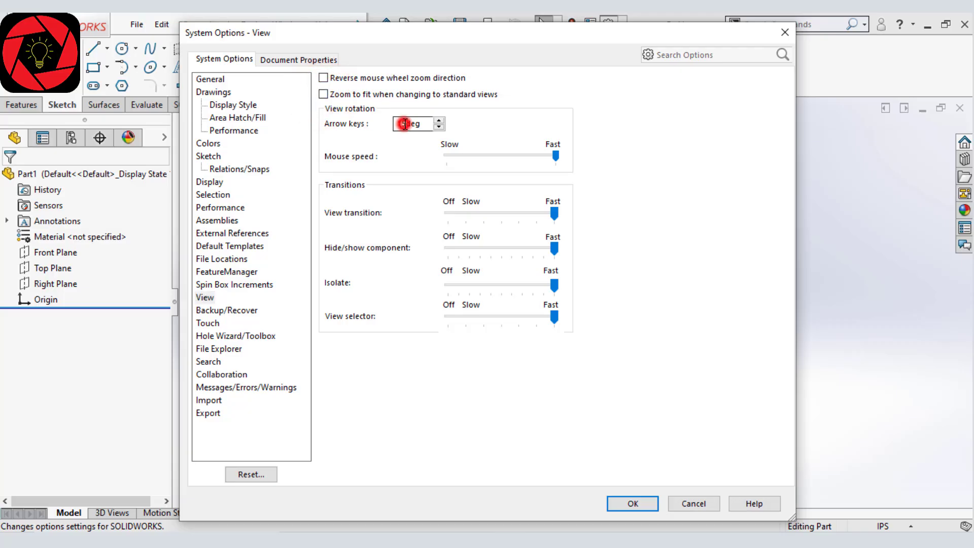
pyautogui.moveTo(405, 124); pyautogui.dragTo(391, 129)
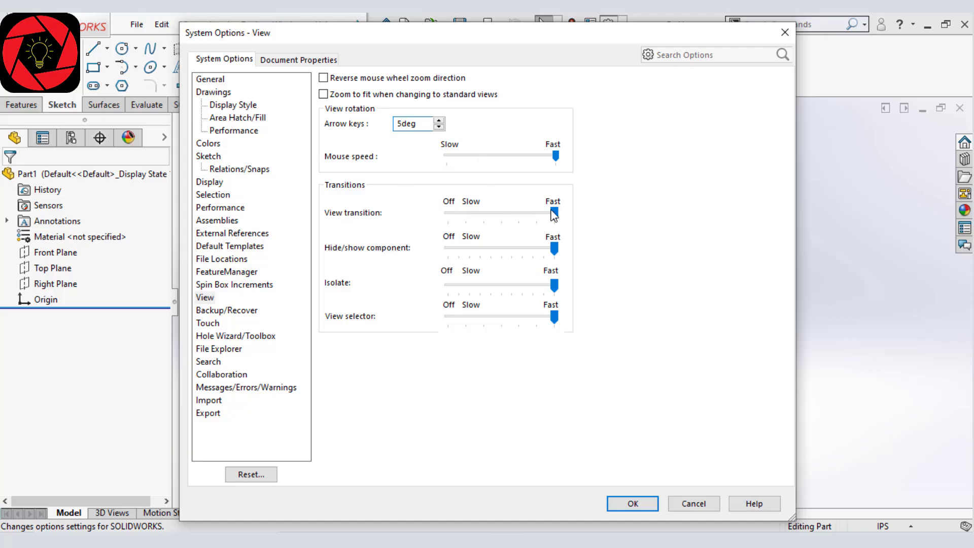
# Set the view transition, hide/show component, Isolate and view selector animations to Off.
pyautogui.moveTo(554, 213); pyautogui.dragTo(448, 213)
pyautogui.moveTo(552, 248); pyautogui.dragTo(446, 250)
pyautogui.moveTo(553, 285); pyautogui.dragTo(447, 285)
pyautogui.moveTo(554, 316); pyautogui.dragTo(448, 316)
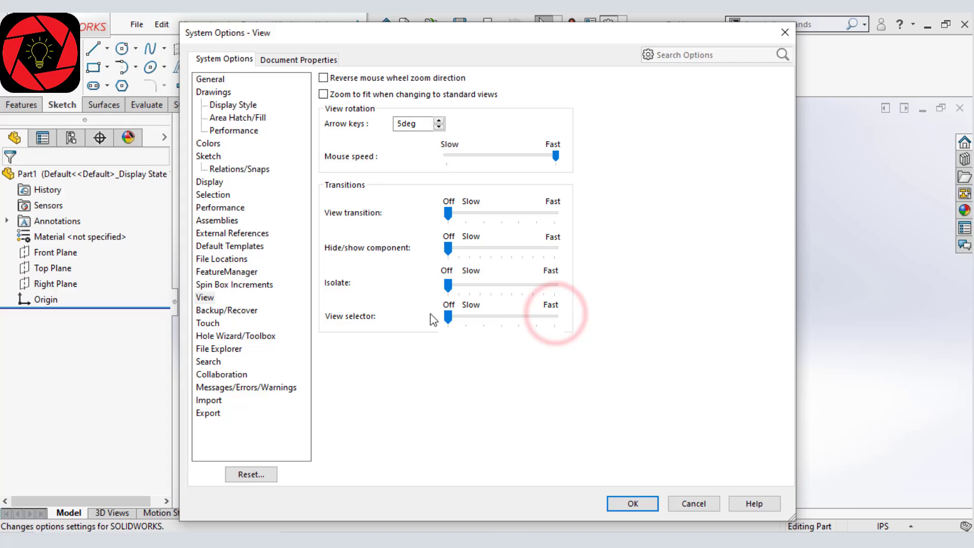
# Raise the auto-recover interval to 15 minutes in Backup/Recover.
pyautogui.click(225, 311)
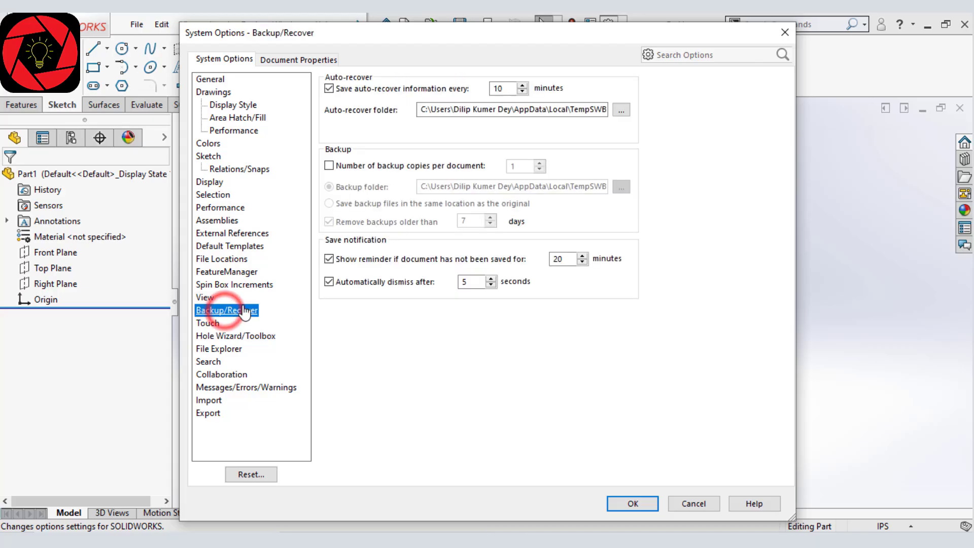
pyautogui.click(521, 84)
pyautogui.click(521, 84)
pyautogui.click(522, 85)
pyautogui.click(522, 85)
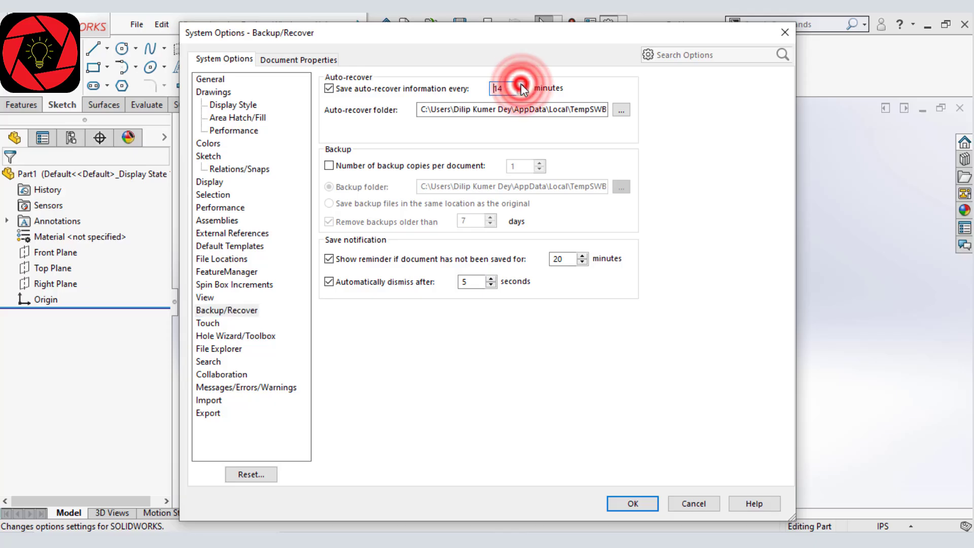
pyautogui.click(521, 85)
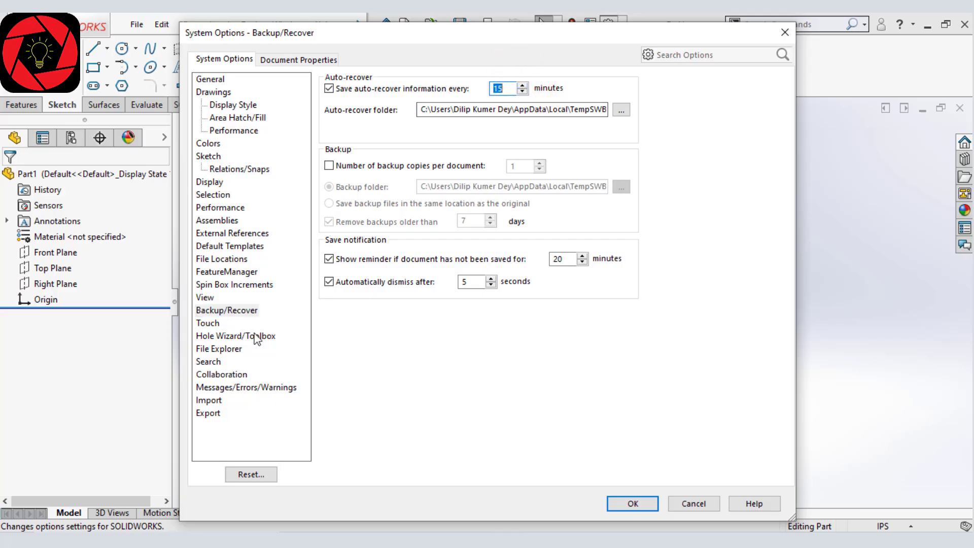
# Keep search indexing only when the computer is idle and apply the system options.
pyautogui.click(220, 362)
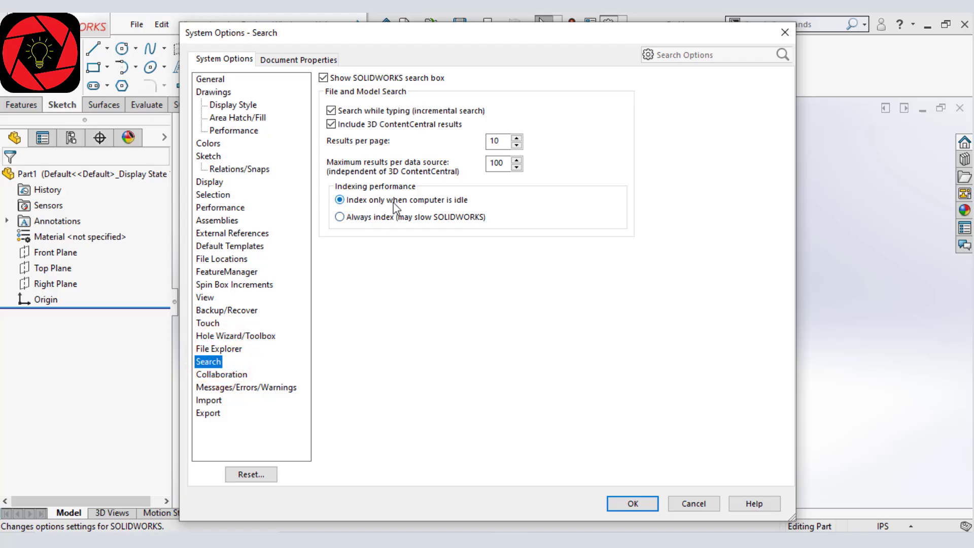
pyautogui.click(449, 203)
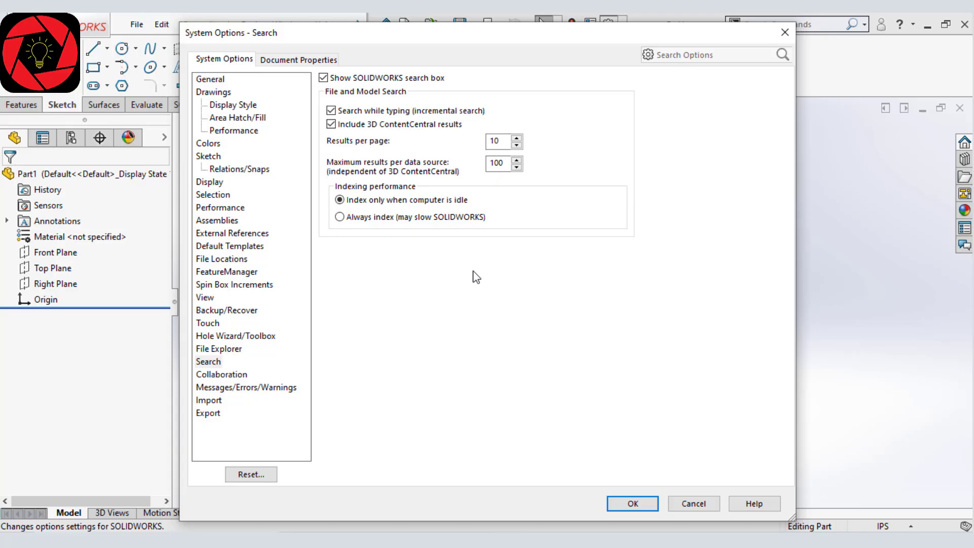
pyautogui.click(640, 504)
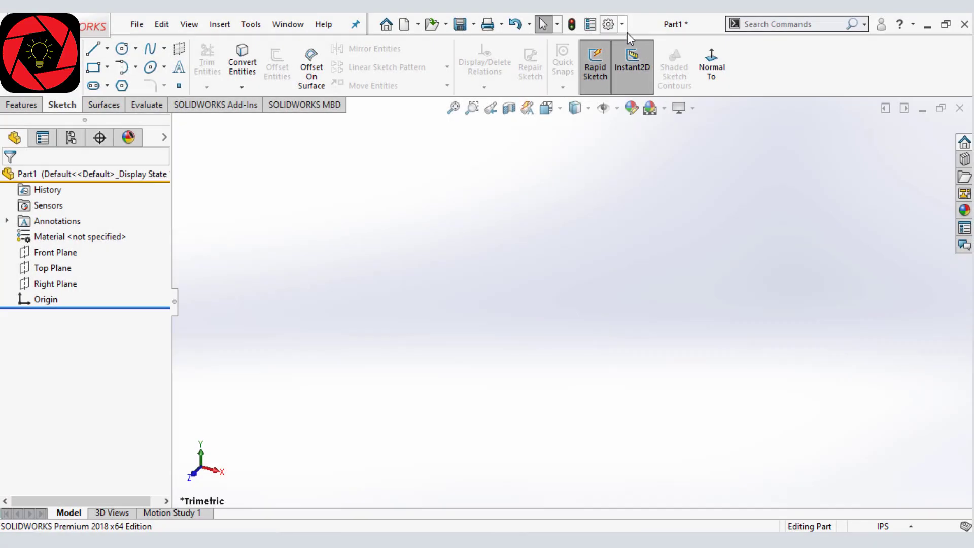
# In the Add-Ins list, clear the KeyShot 9 Plugin Start Up checkbox and confirm with OK.
pyautogui.click(623, 25)
pyautogui.click(645, 77)
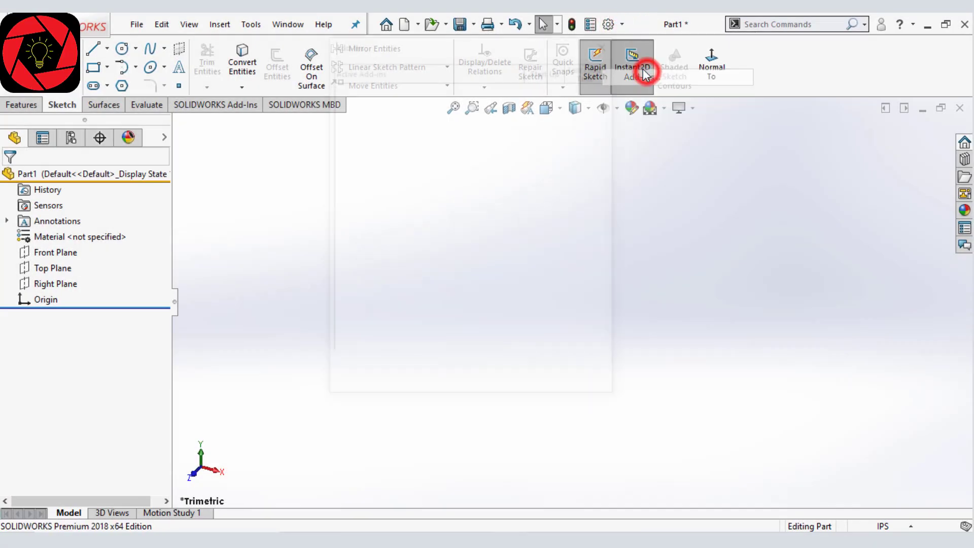
pyautogui.scroll(-3, 515, 293)
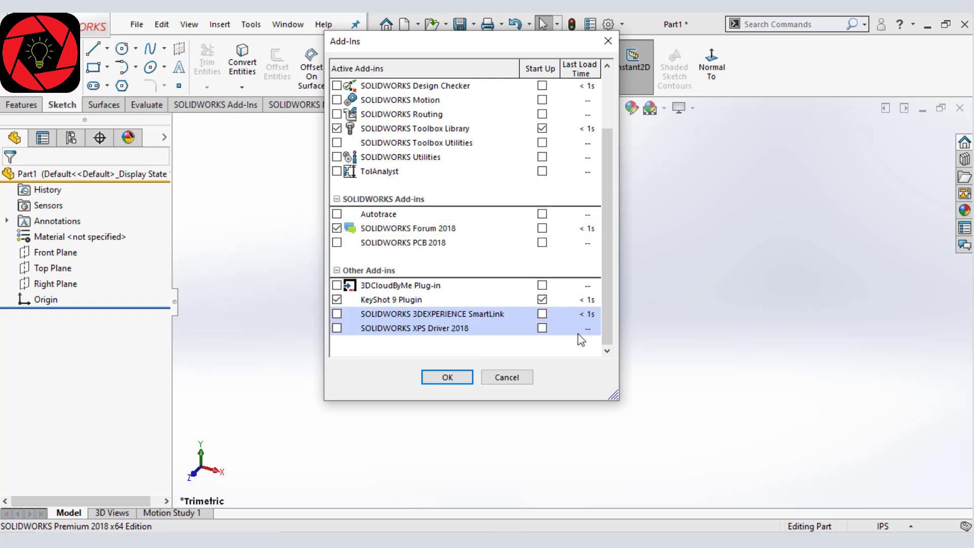
pyautogui.click(543, 299)
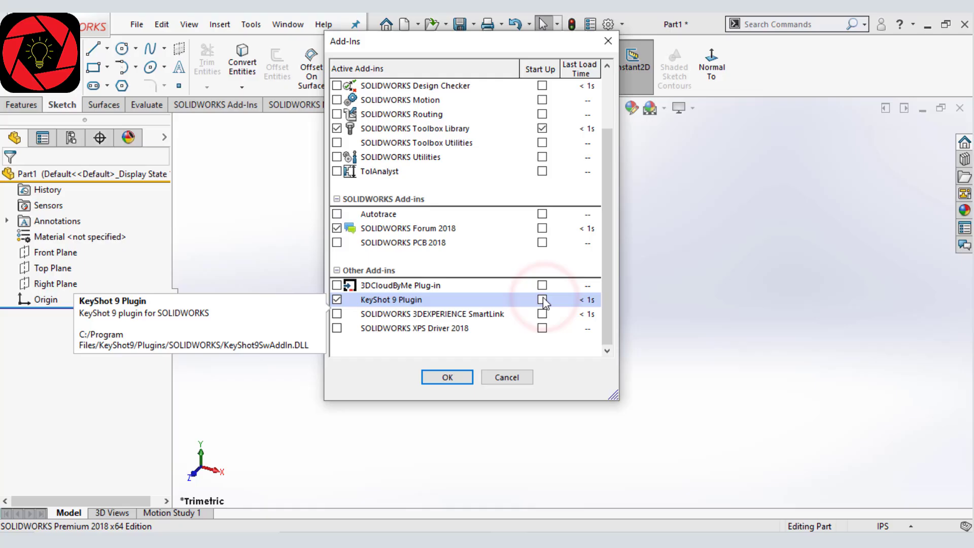
pyautogui.scroll(3, 546, 310)
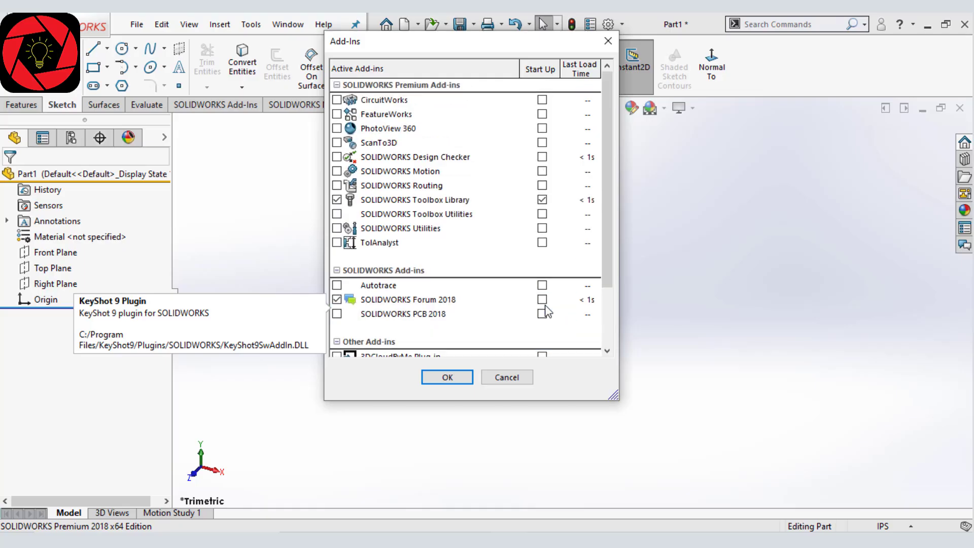
pyautogui.click(448, 377)
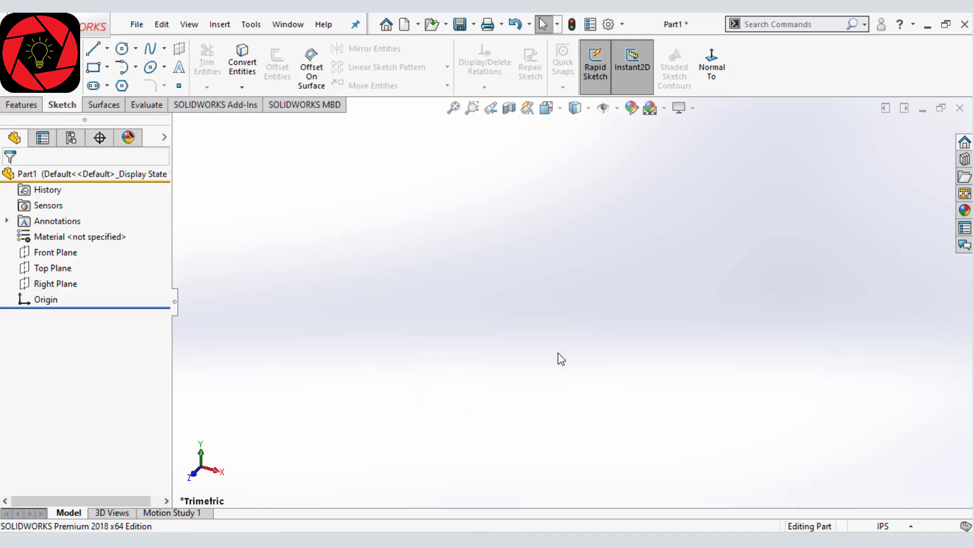